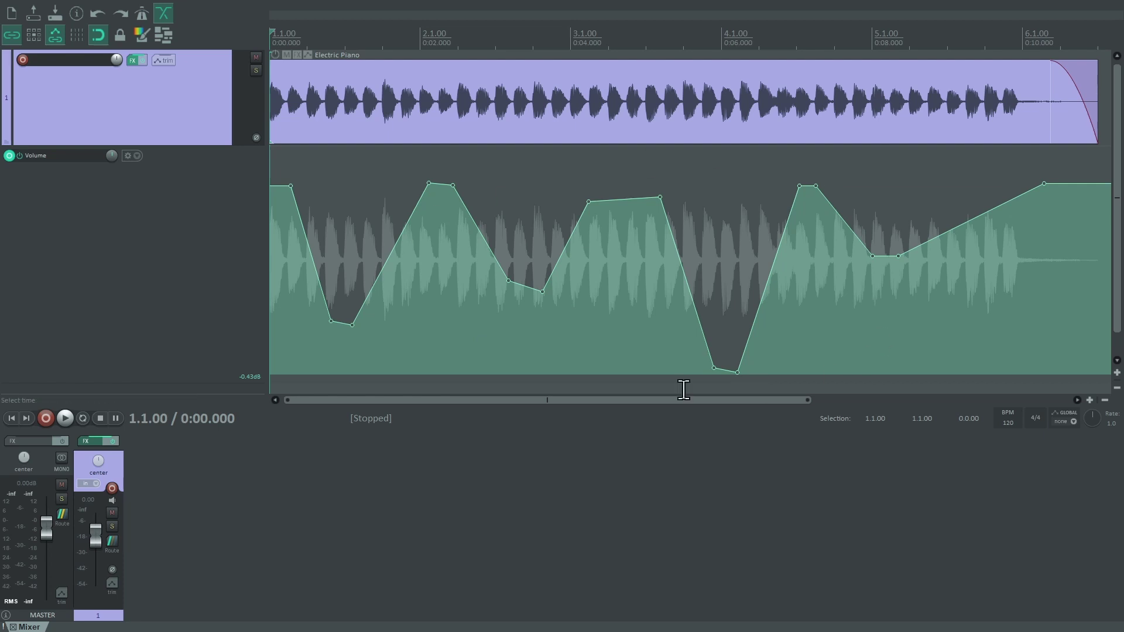
Step: Check track 1's envelope automation mode, then switch the Electric Piano track from Trim/Read to Read
click(163, 60)
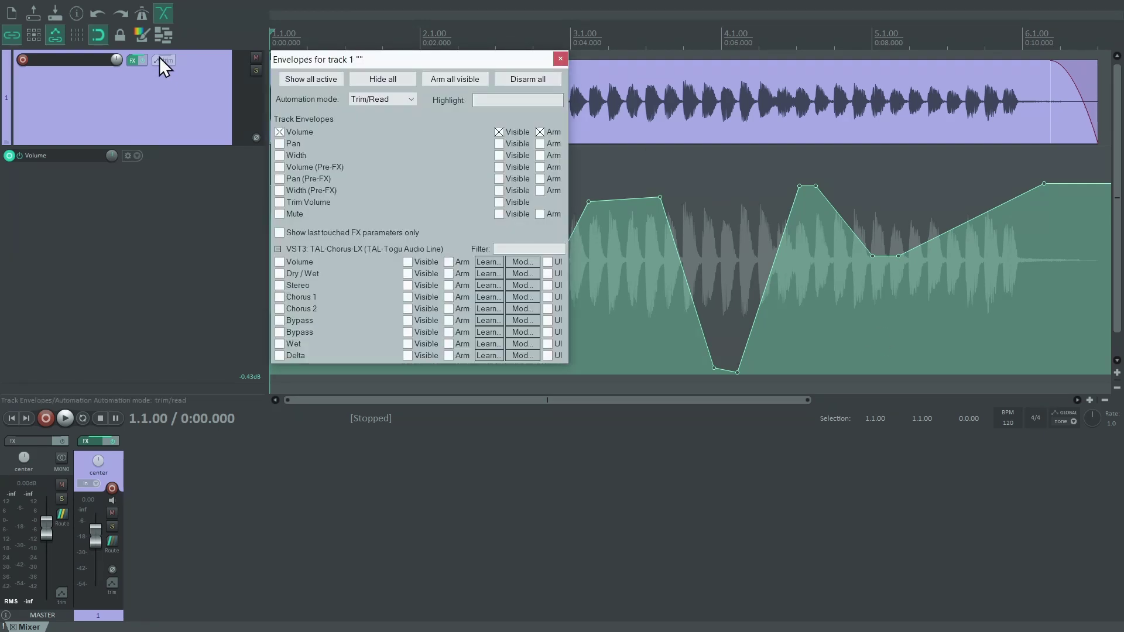
click(375, 100)
click(373, 98)
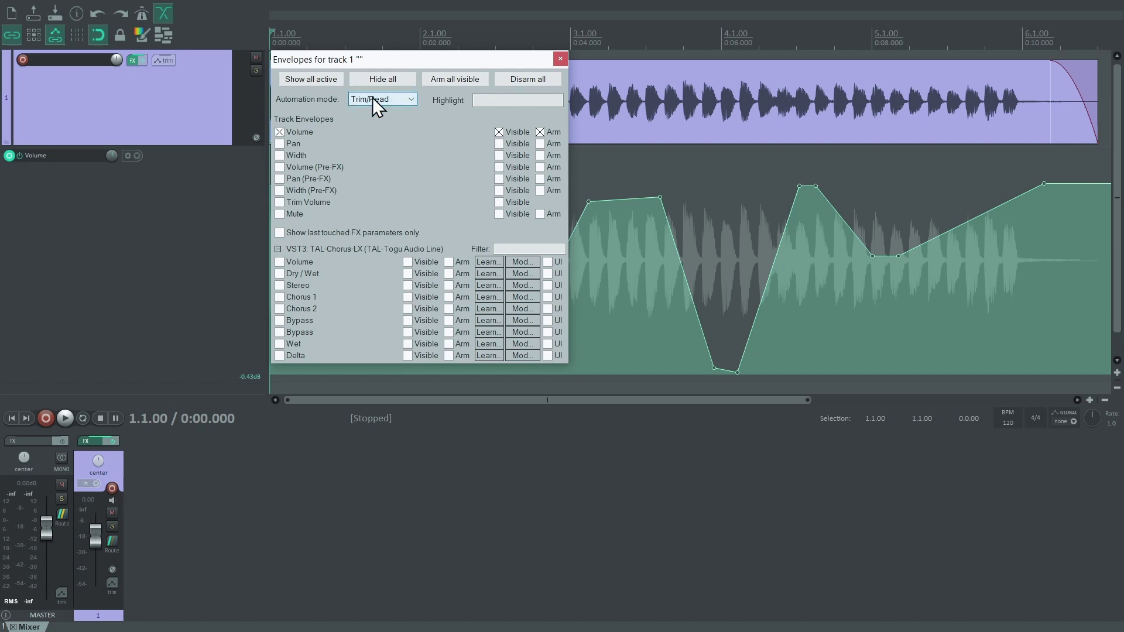
click(559, 60)
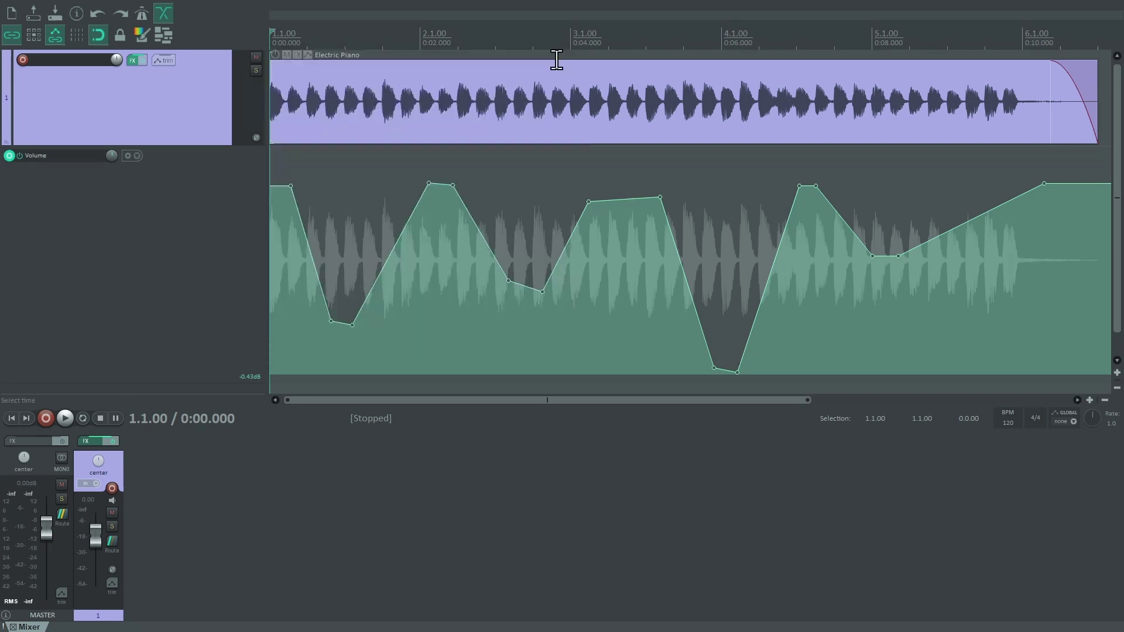
right_click(171, 59)
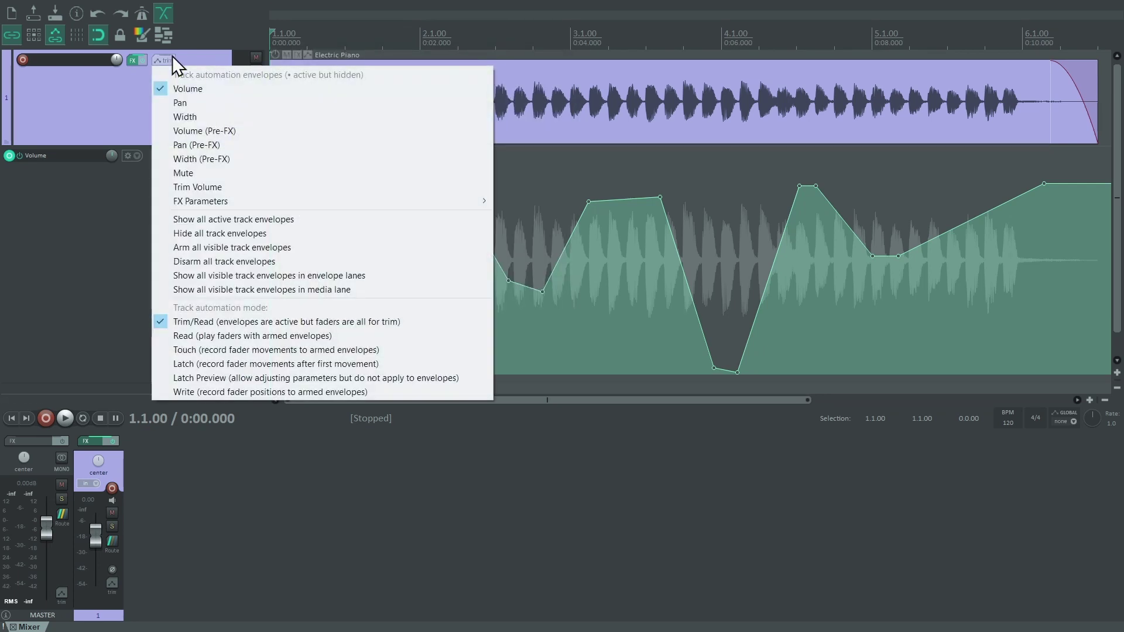
click(205, 336)
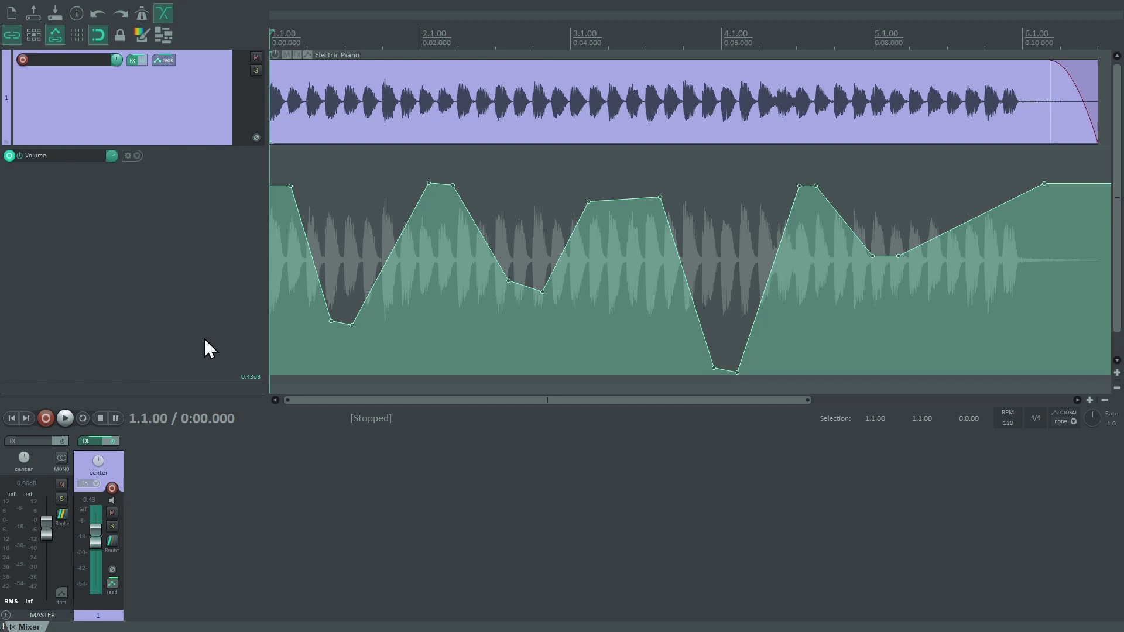
key(space)
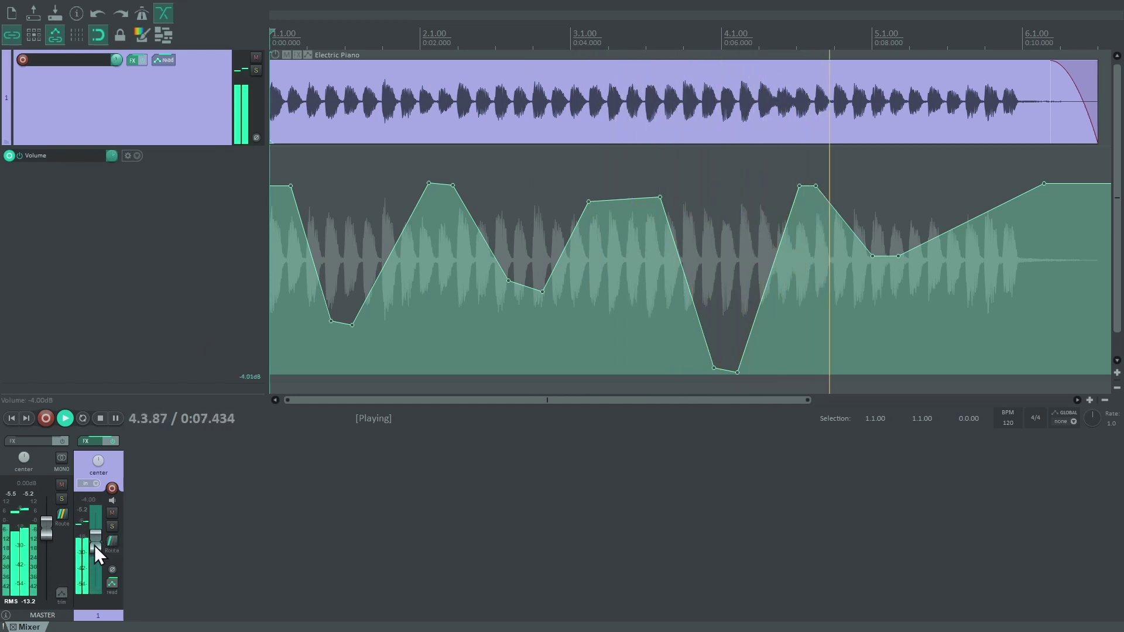
drag(94, 546, 100, 598)
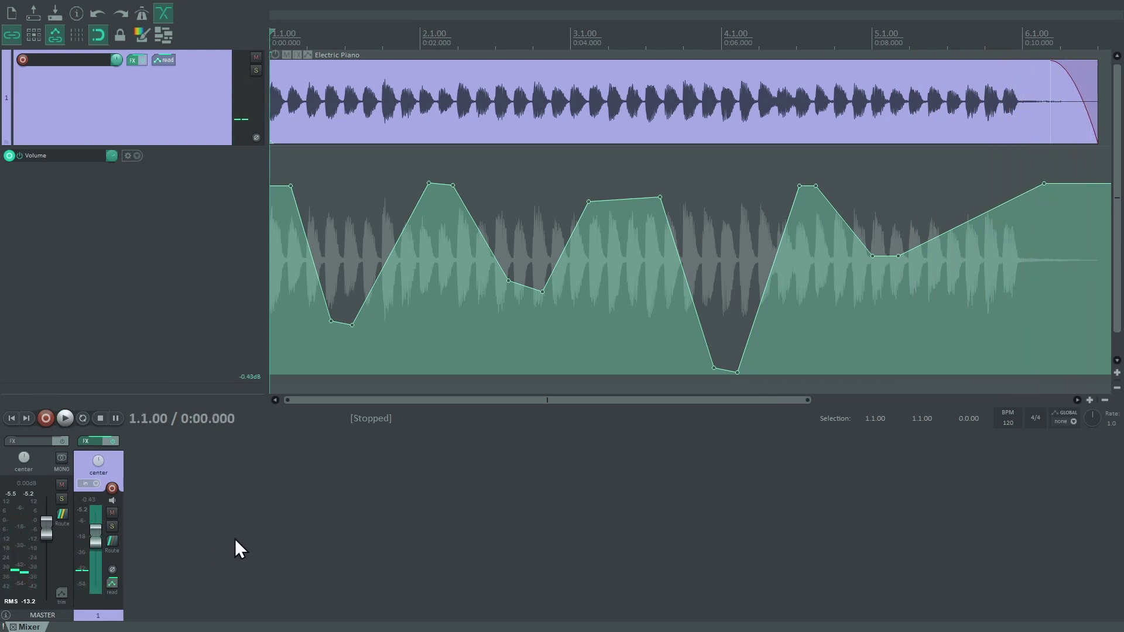
Step: Put the Electric Piano track in Write mode and record a dipping, rising volume curve with the fader during playback
click(165, 60)
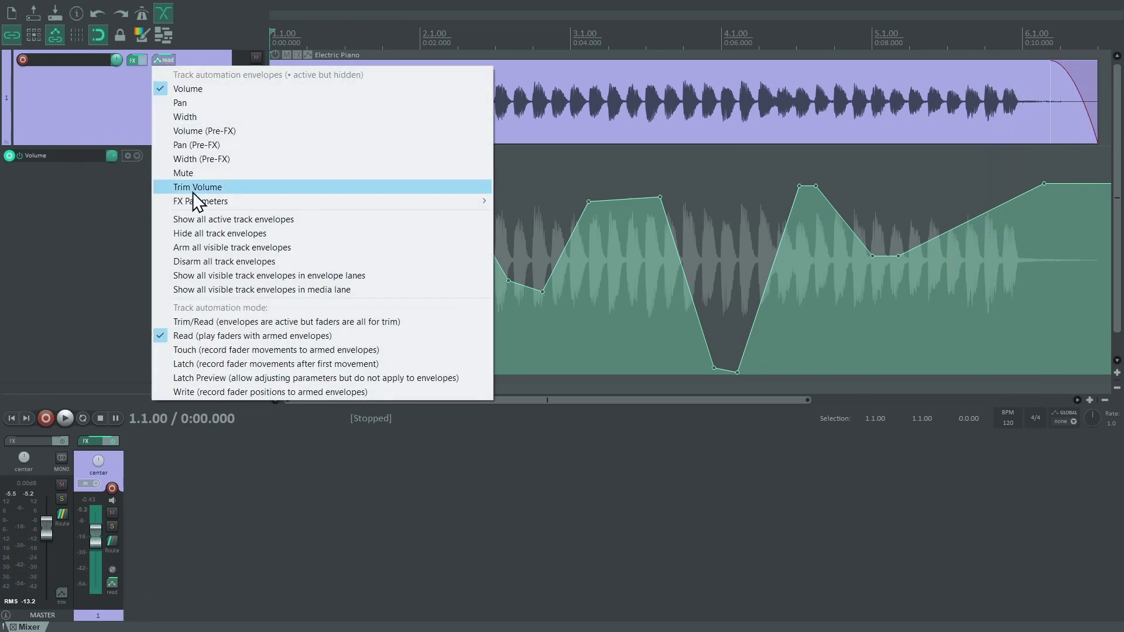
click(198, 392)
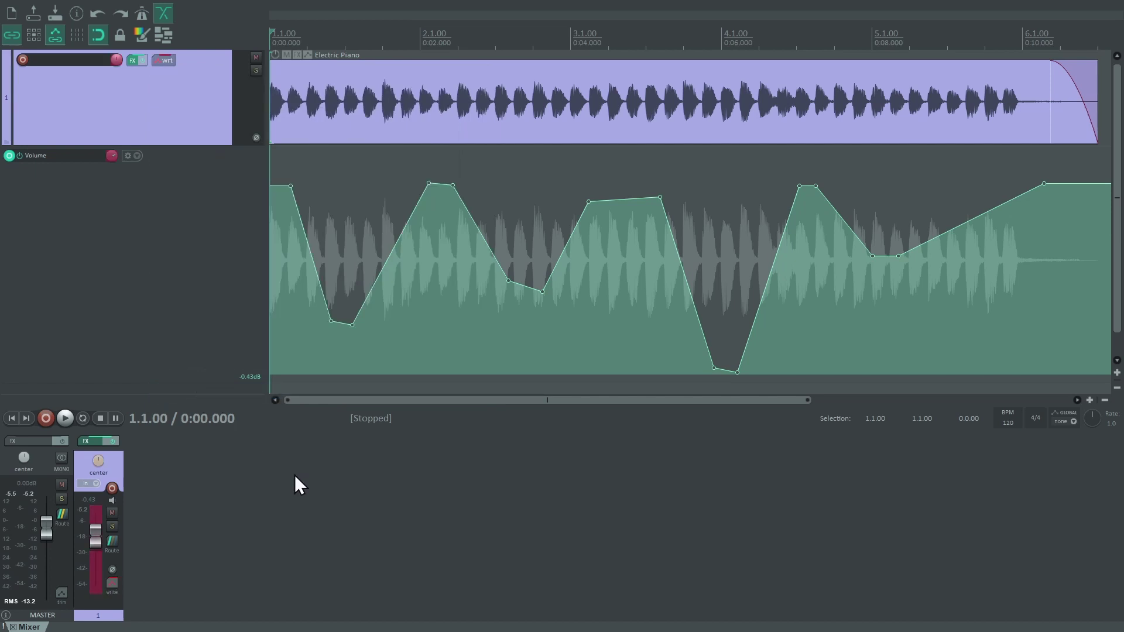
key(space)
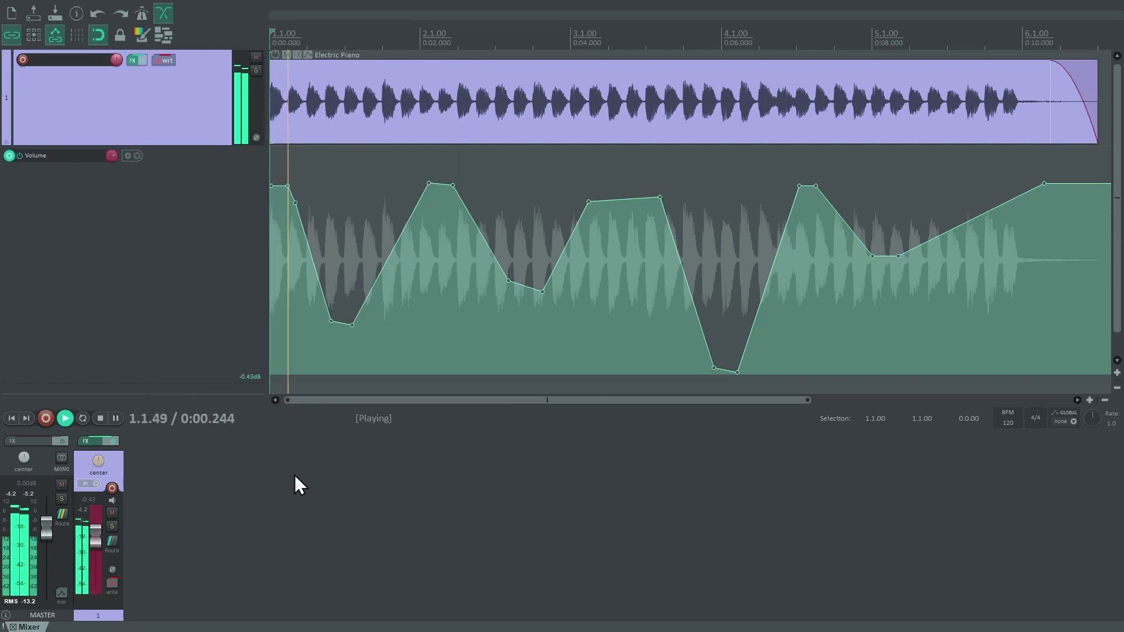
mouse_move(99, 532)
mouse_down()
mouse_move(105, 566)
mouse_move(106, 520)
mouse_move(115, 581)
mouse_move(119, 530)
mouse_move(131, 570)
mouse_move(135, 527)
mouse_up()
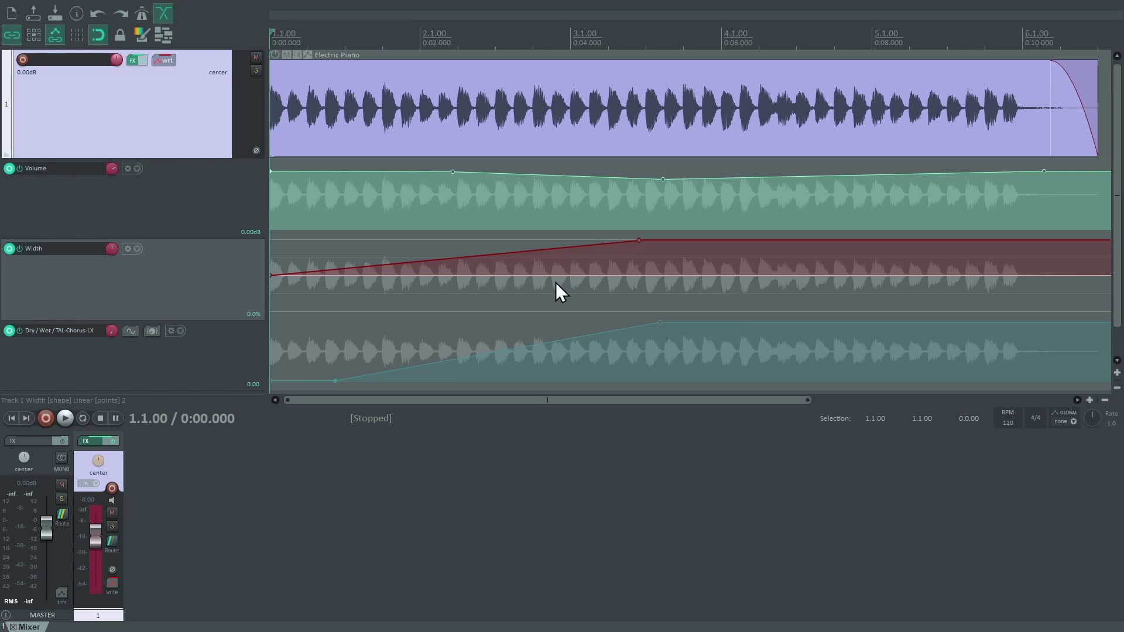
Step: Play in Write mode, then disarm the Volume and Width envelopes and select their lanes
key(space)
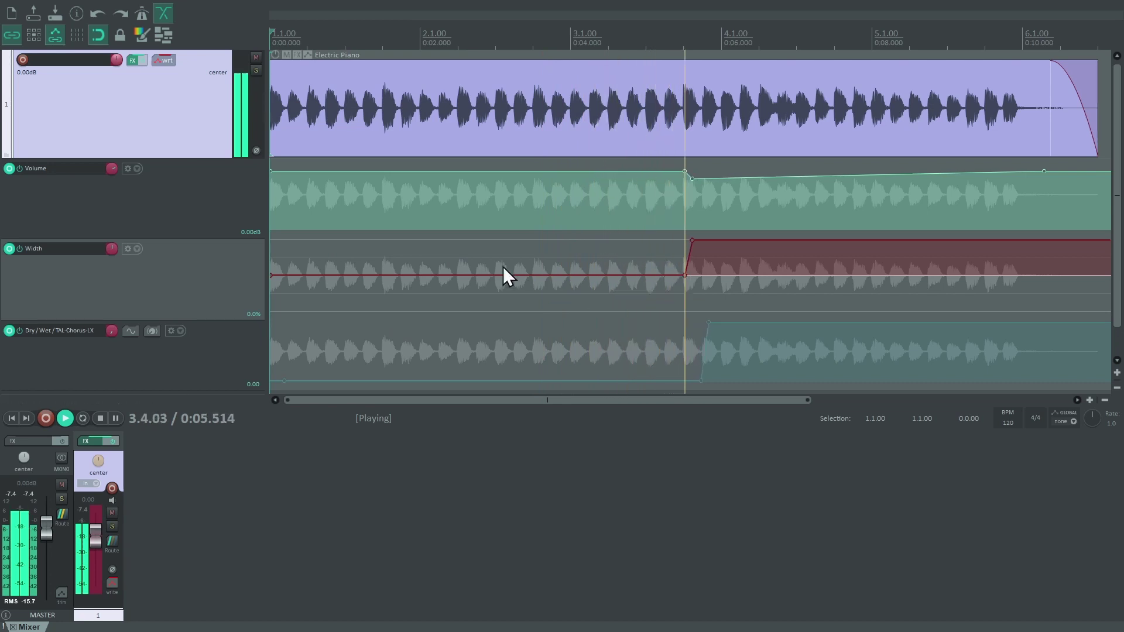
click(170, 61)
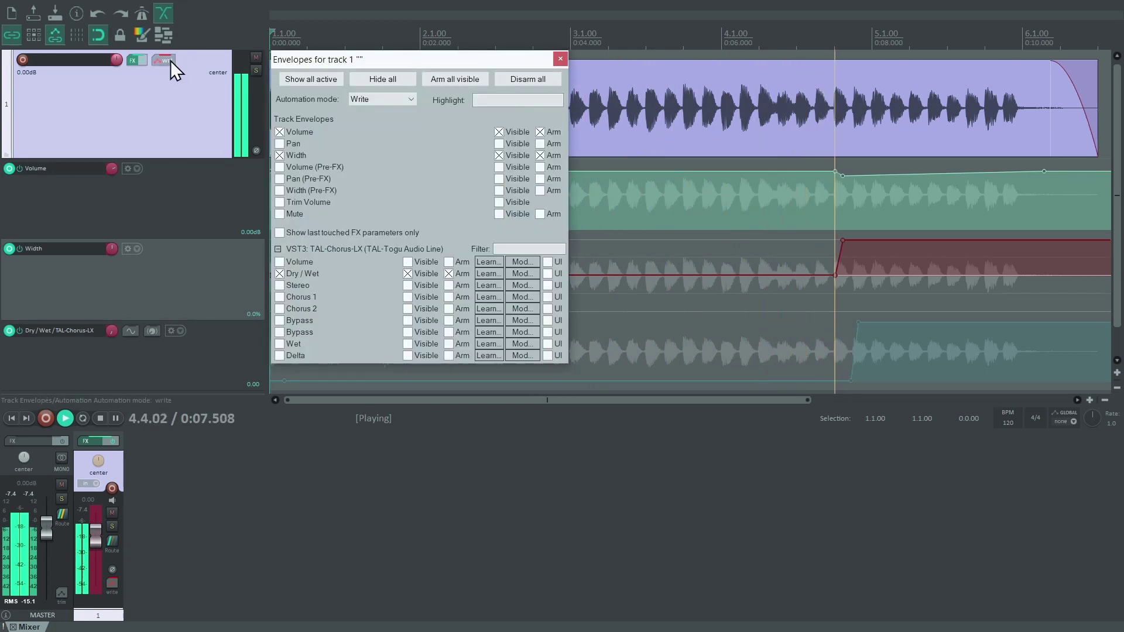
click(539, 132)
click(539, 156)
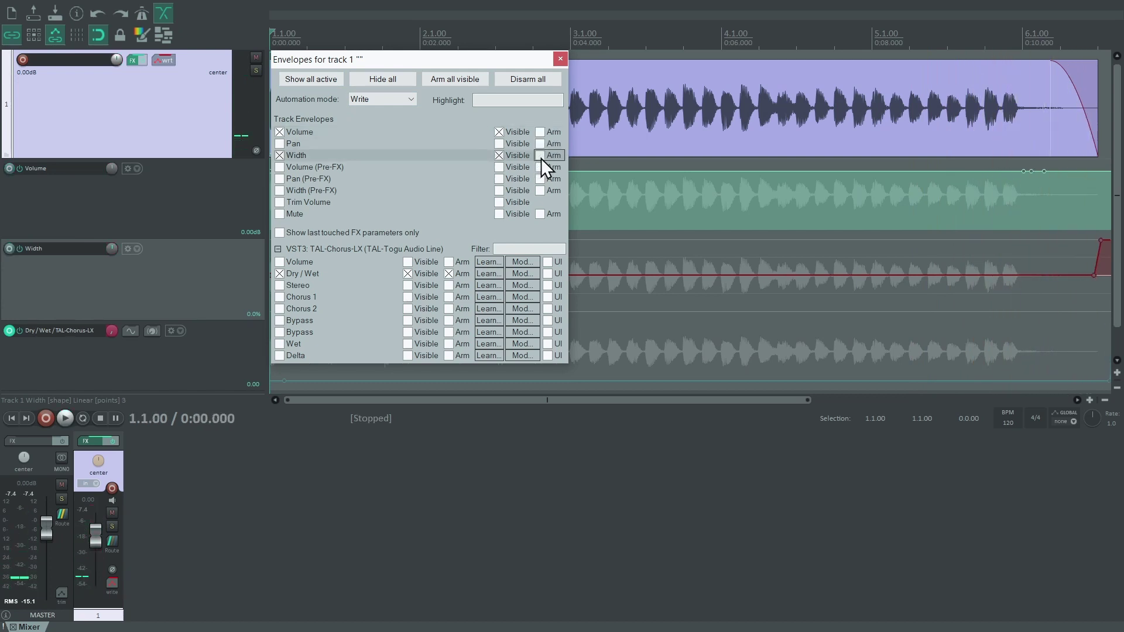
click(560, 59)
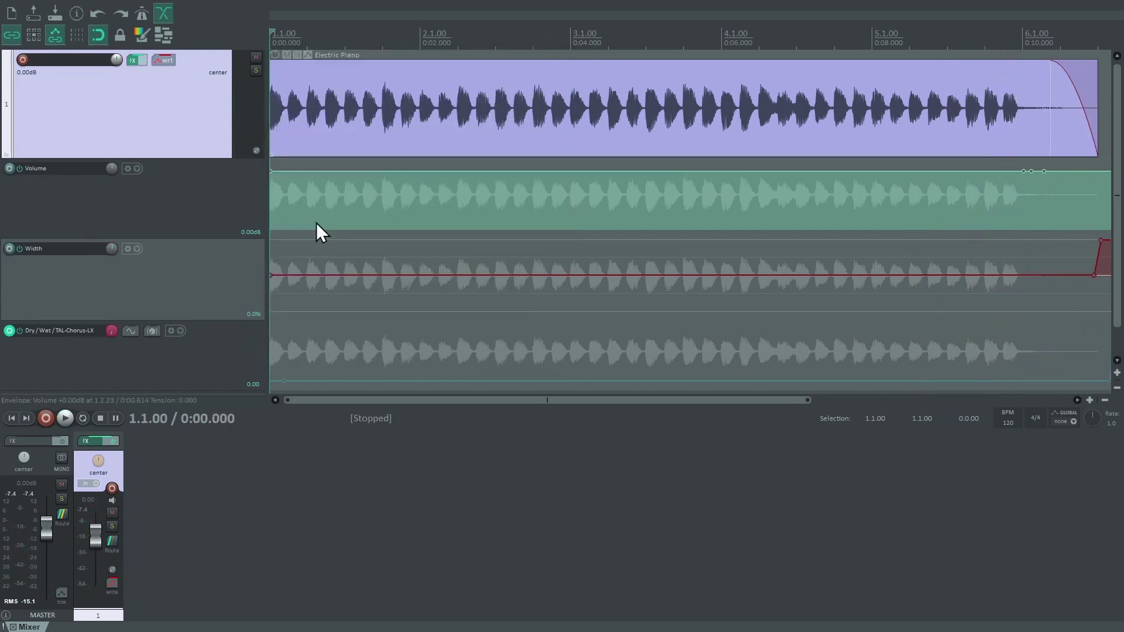
click(10, 248)
click(9, 169)
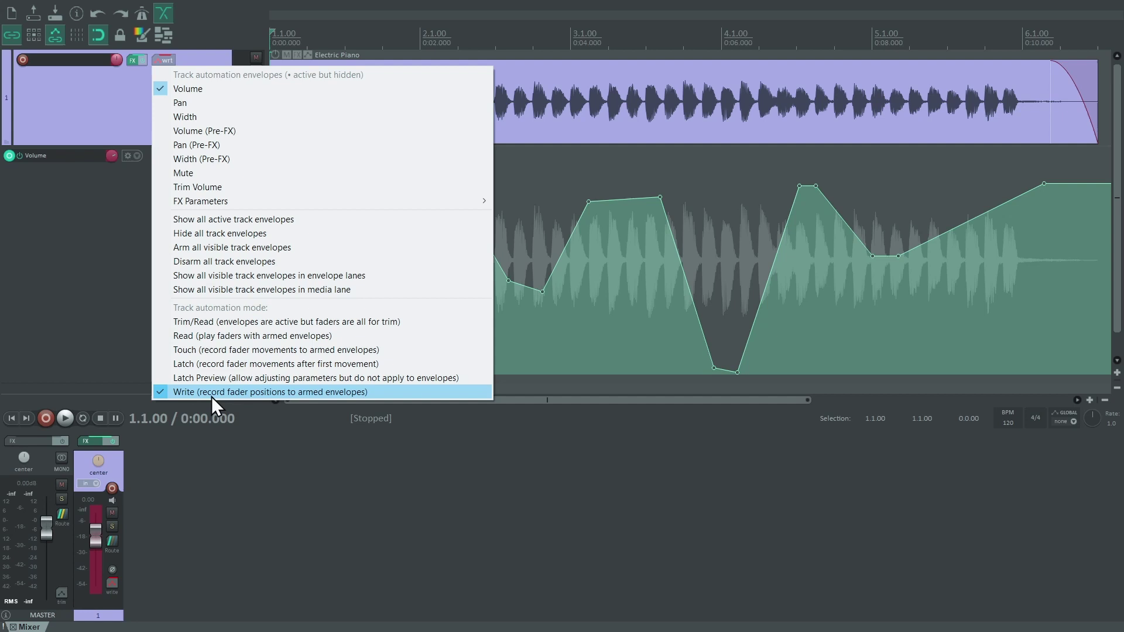
Step: Switch to Touch mode and rewrite the middle of the Volume curve, roughly bars 1.3 to 4, with fader moves during playback
click(216, 351)
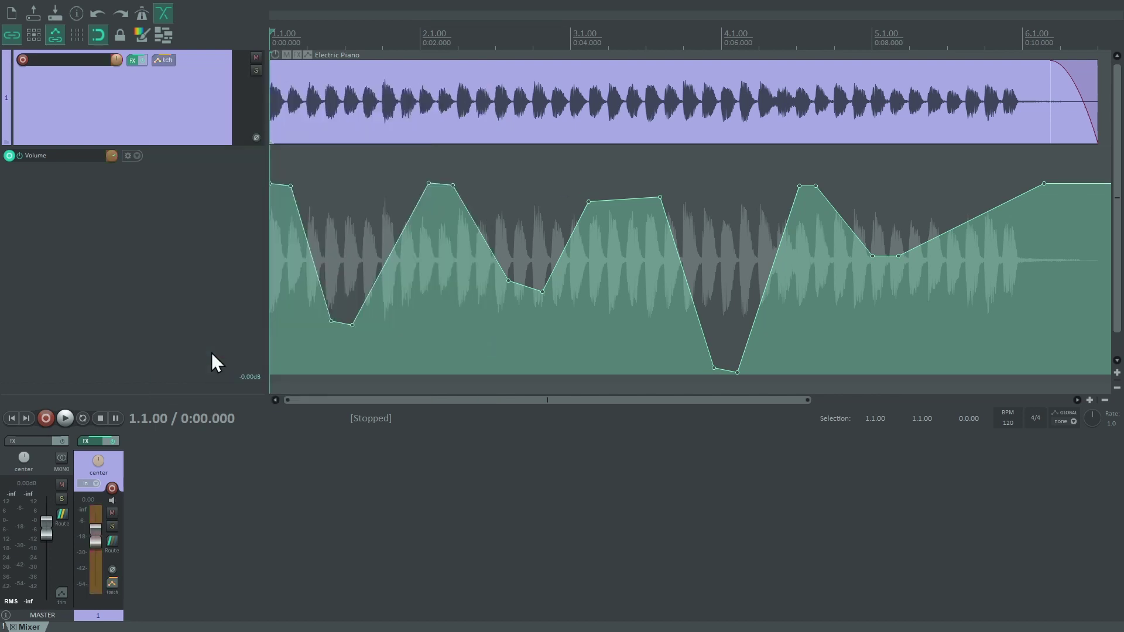
key(space)
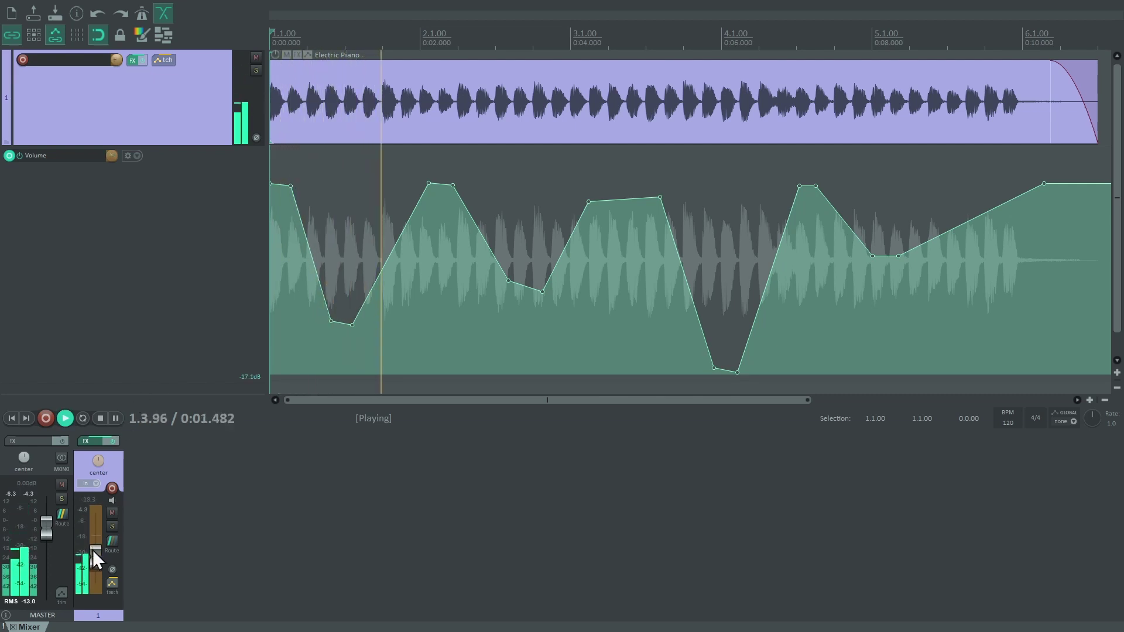
mouse_move(92, 549)
mouse_down()
mouse_move(104, 532)
mouse_move(112, 546)
mouse_up()
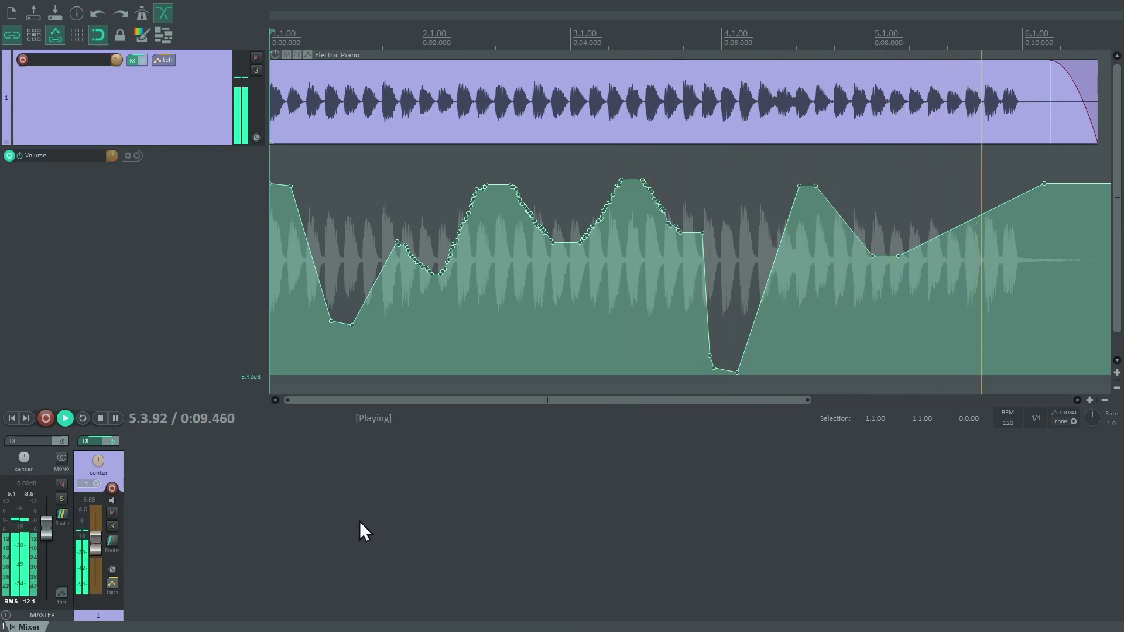
Step: Switch the Electric Piano track to Latch mode and raise the fader during playback, rewriting bars 3.2 to 5.3
click(166, 60)
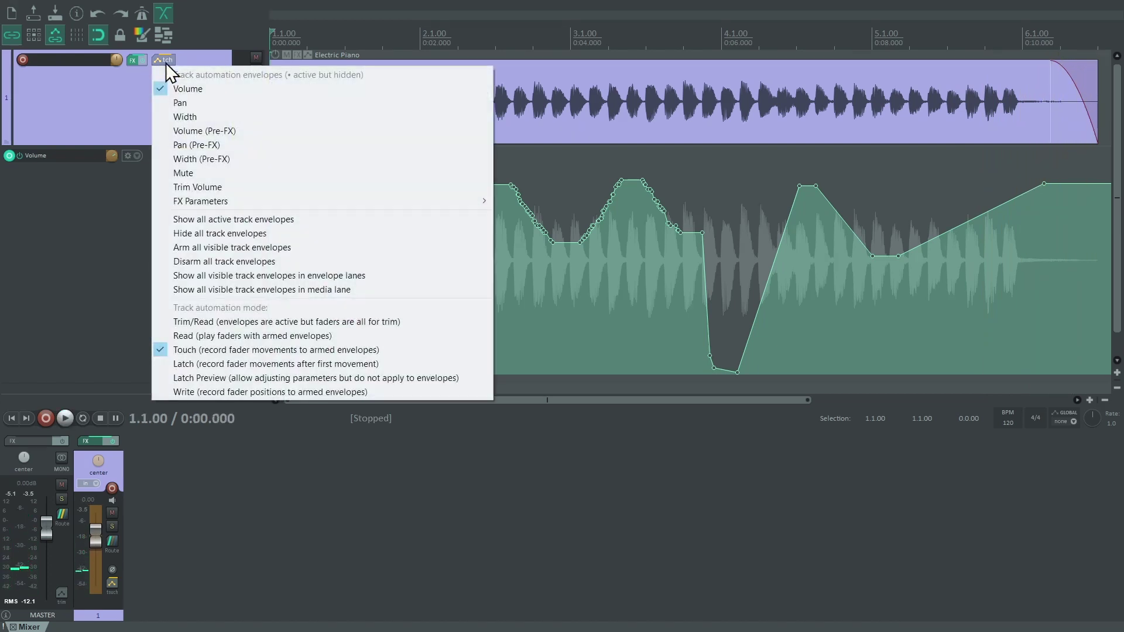
click(224, 363)
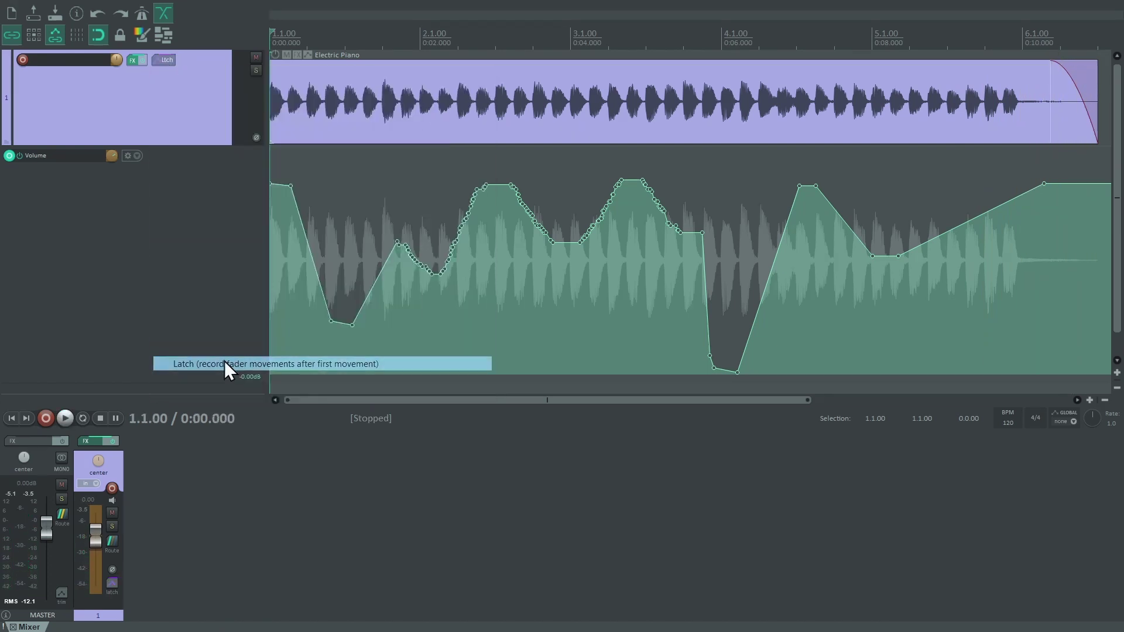
key(space)
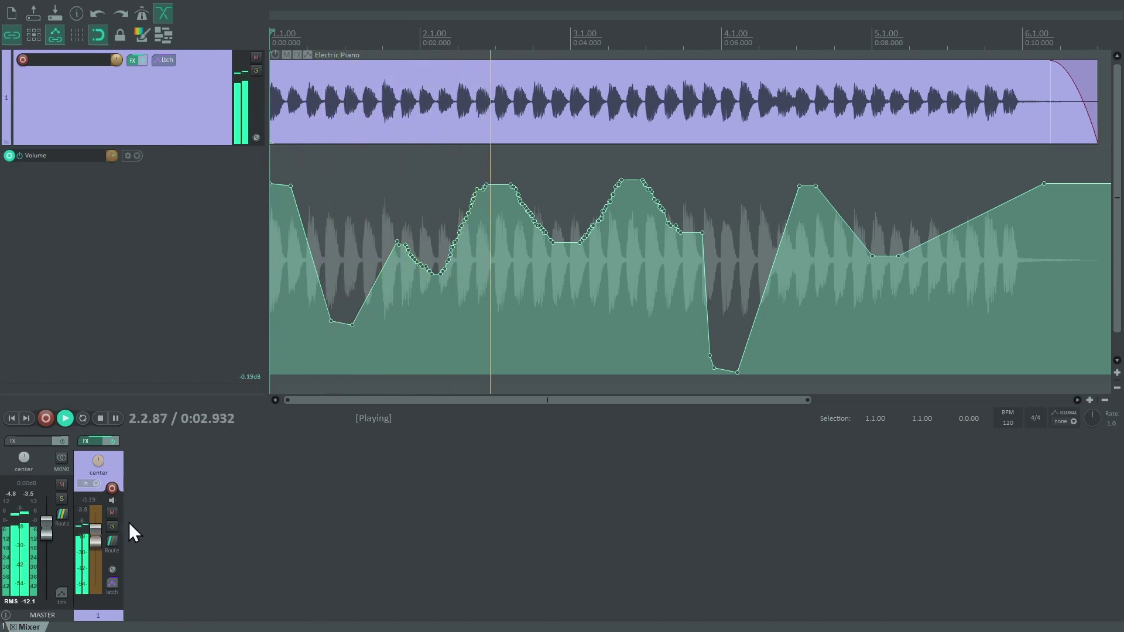
mouse_move(96, 547)
mouse_down()
mouse_move(97, 532)
mouse_move(107, 559)
mouse_move(111, 527)
mouse_move(118, 533)
mouse_up()
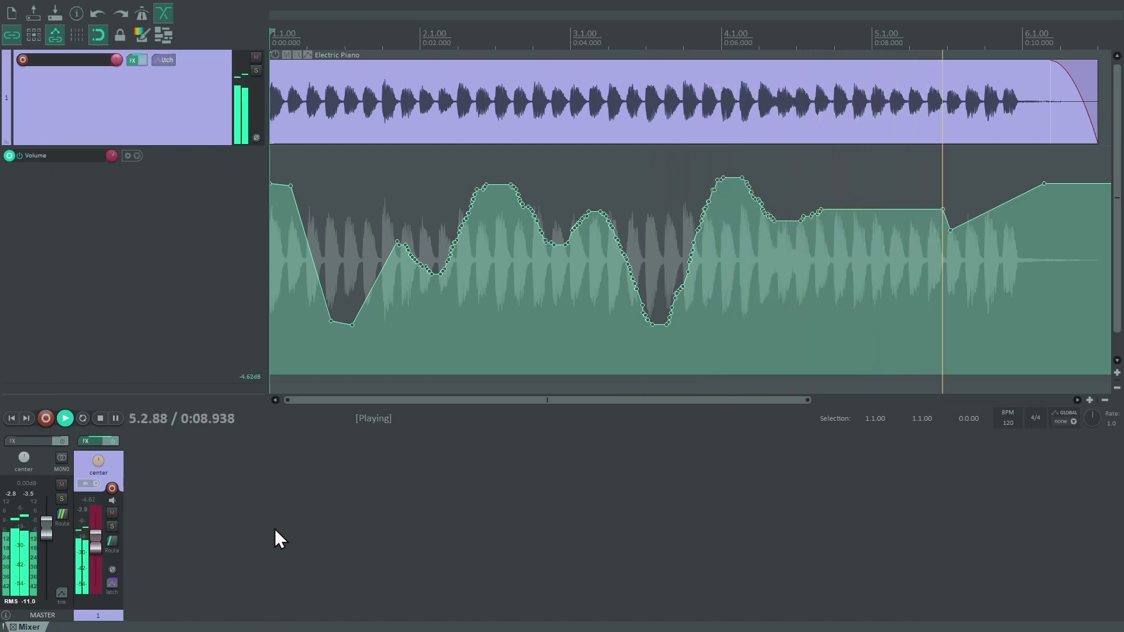
Step: Set the track to Trim/Read, trim its volume to -8.15 dB, and play it back
click(164, 59)
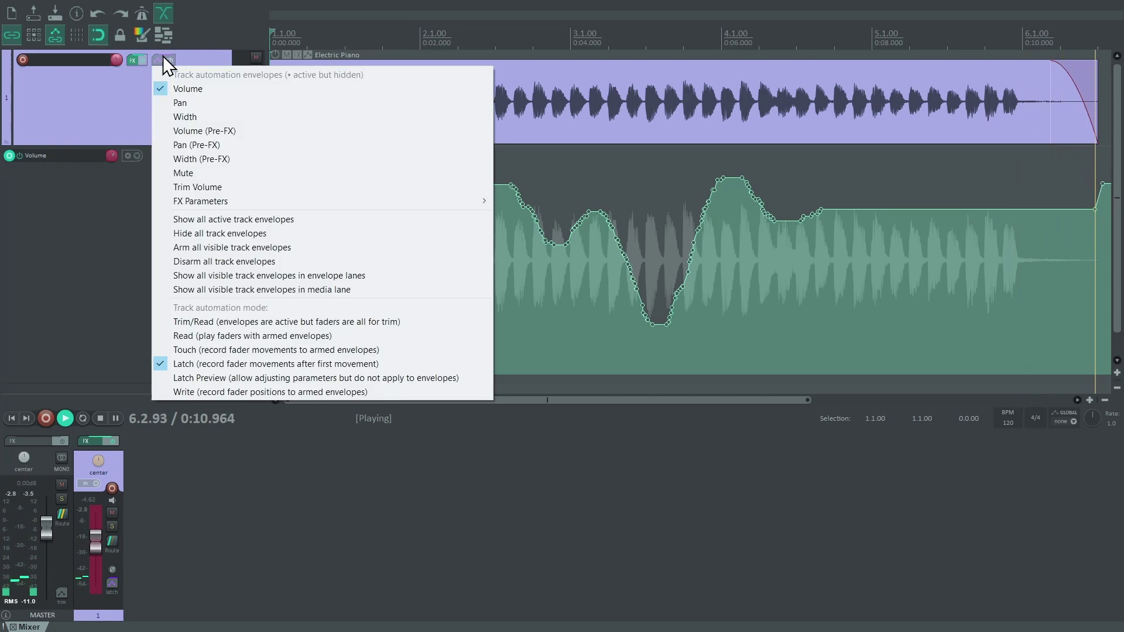
click(206, 323)
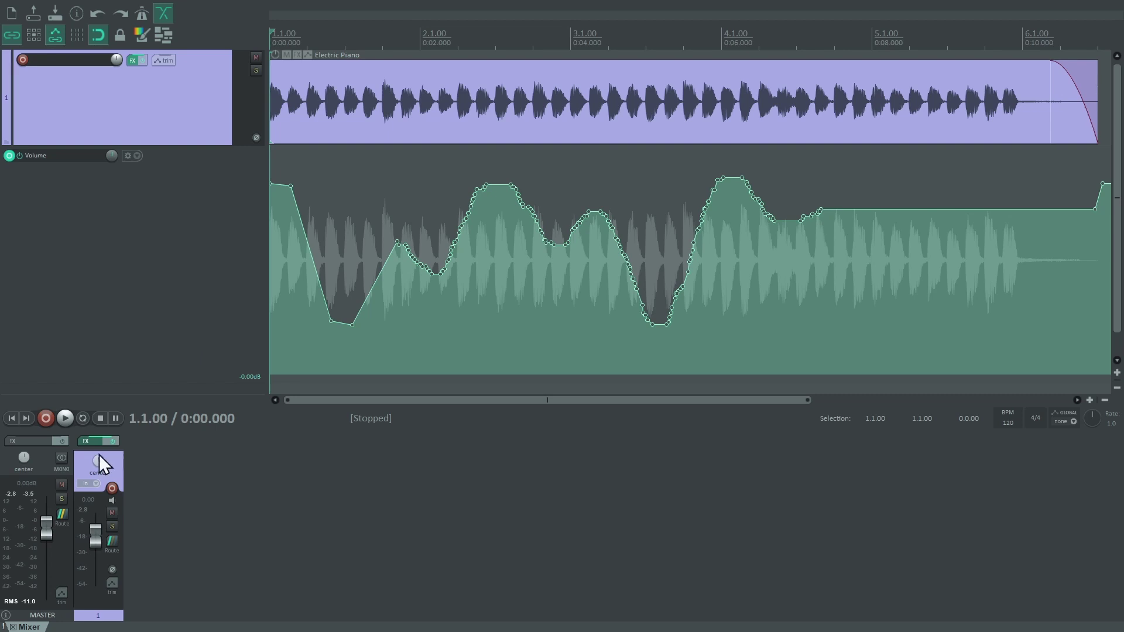
drag(97, 530, 99, 540)
key(space)
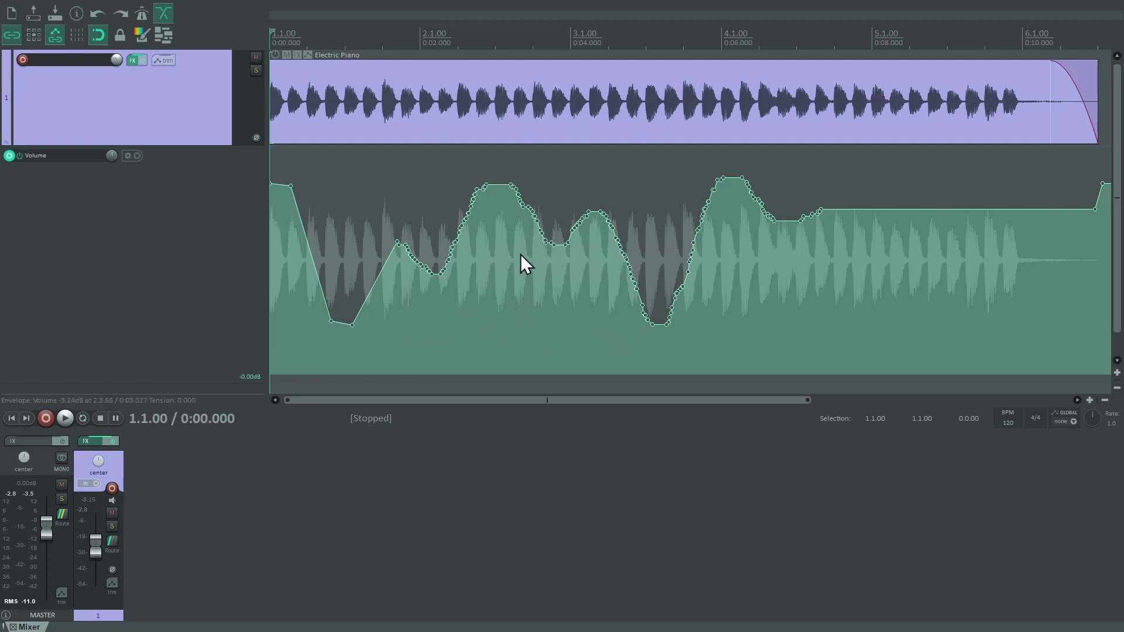
Step: Reduce the Electric Piano volume envelope to about 44 points with Reduce number of points
right_click(551, 242)
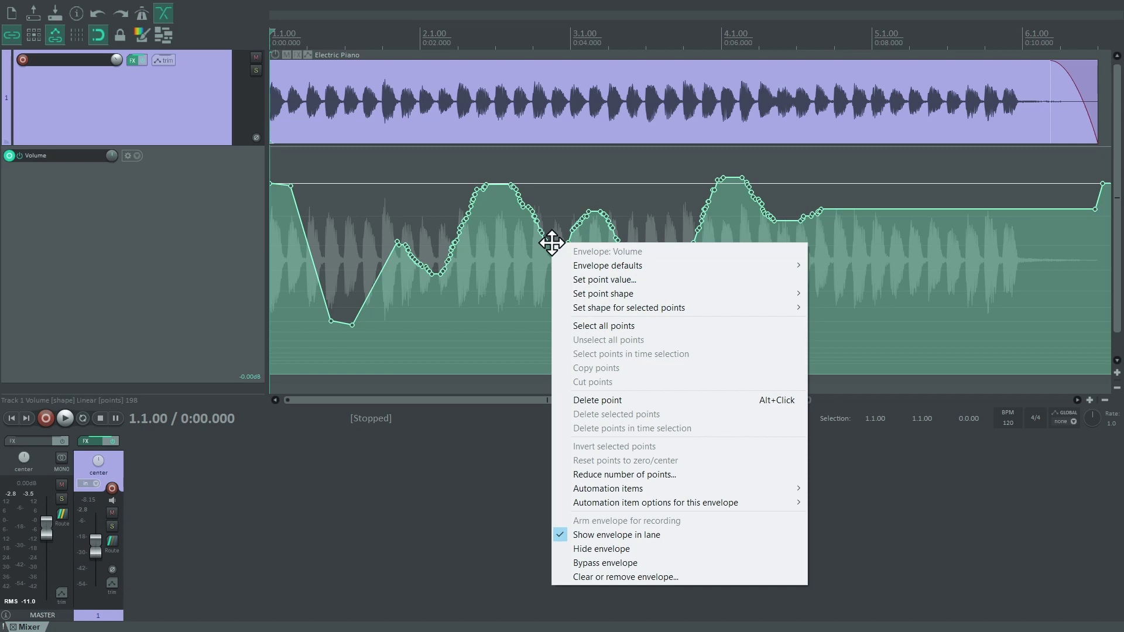
click(609, 476)
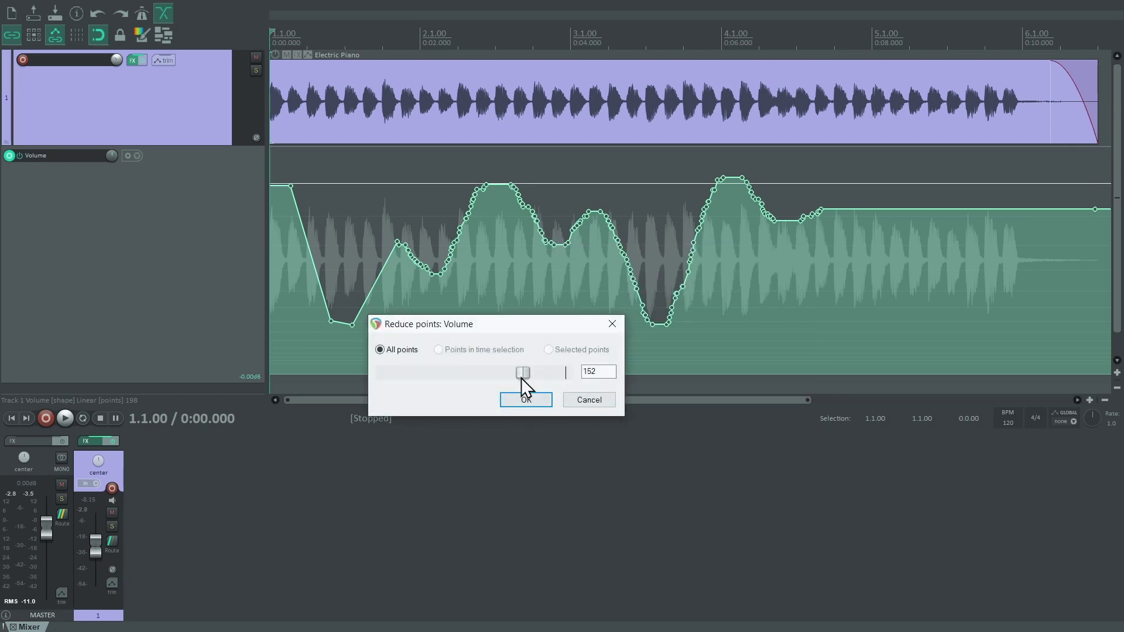
drag(488, 378, 421, 376)
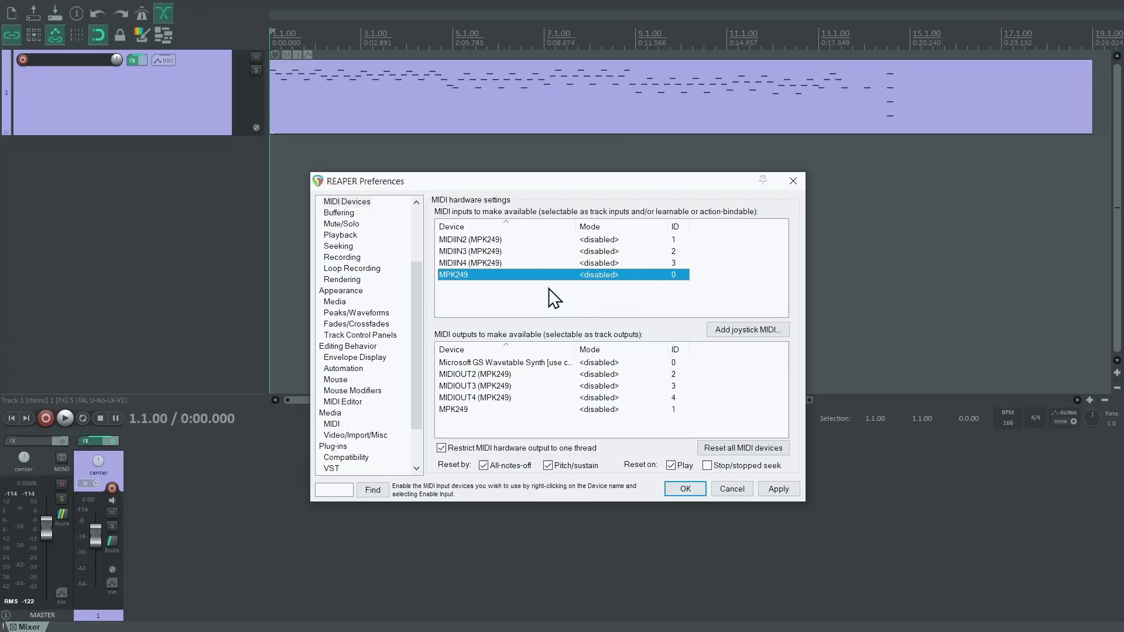
Step: Set the MPK249 MIDI input to Enabled+Control and close Preferences
double_click(538, 276)
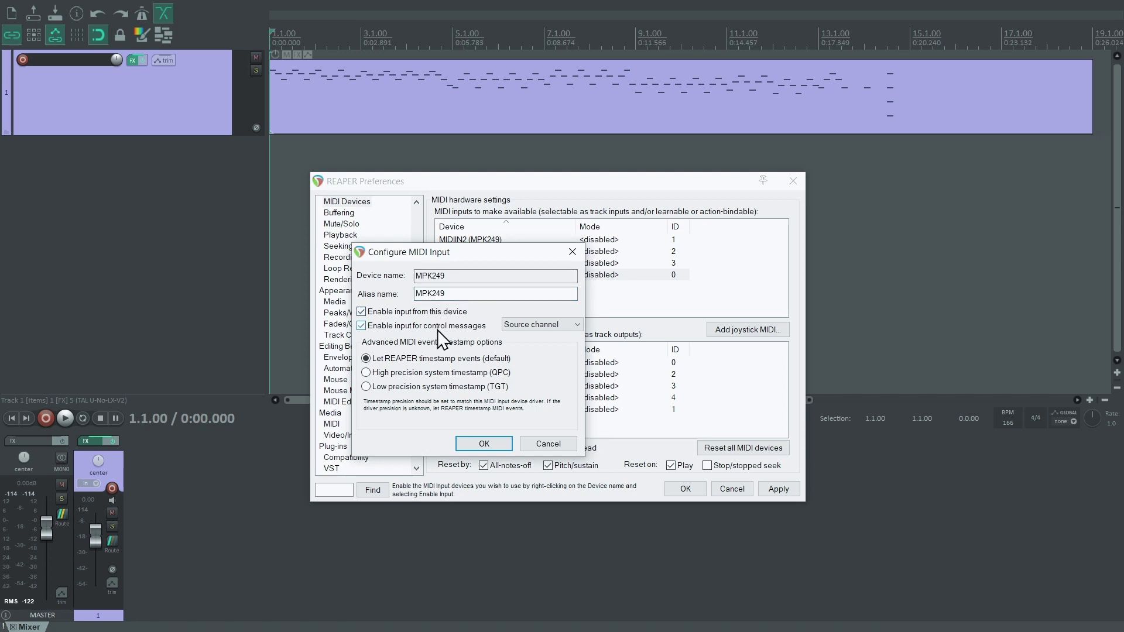
click(483, 443)
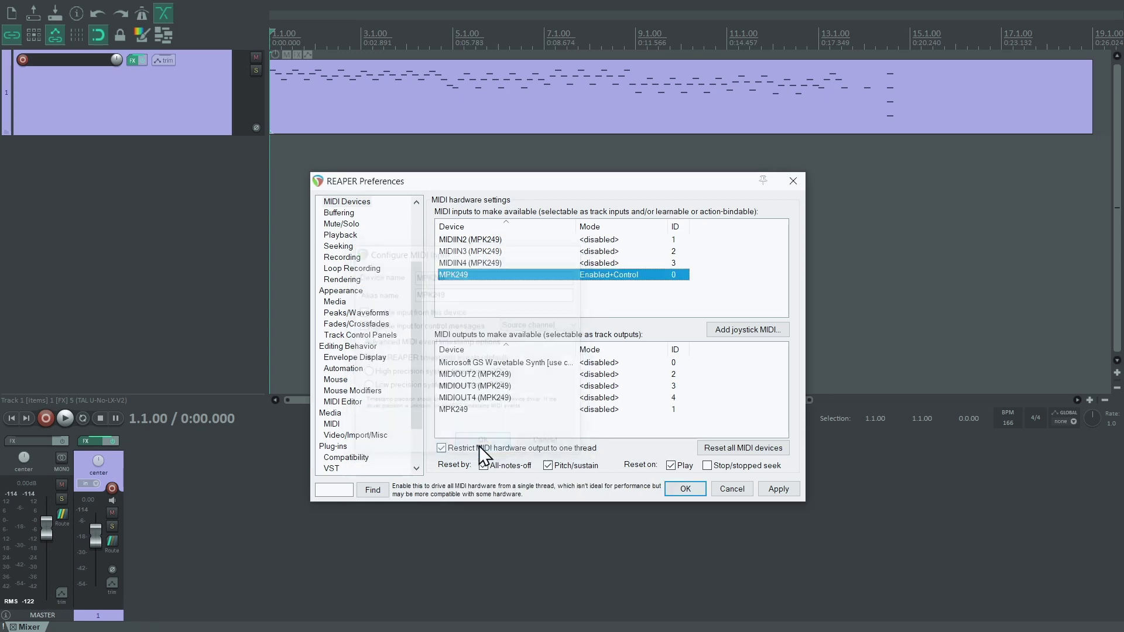
click(682, 488)
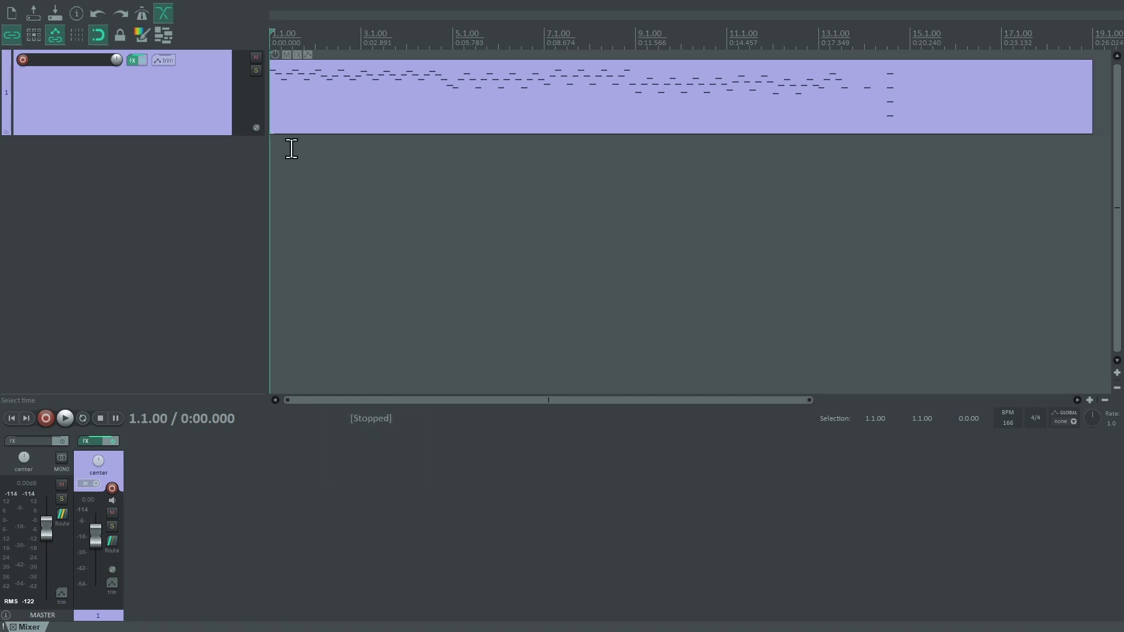
Step: Open Track 1's FX chain and start MIDI learn for the TAL-U-NO-LX master volume
click(132, 62)
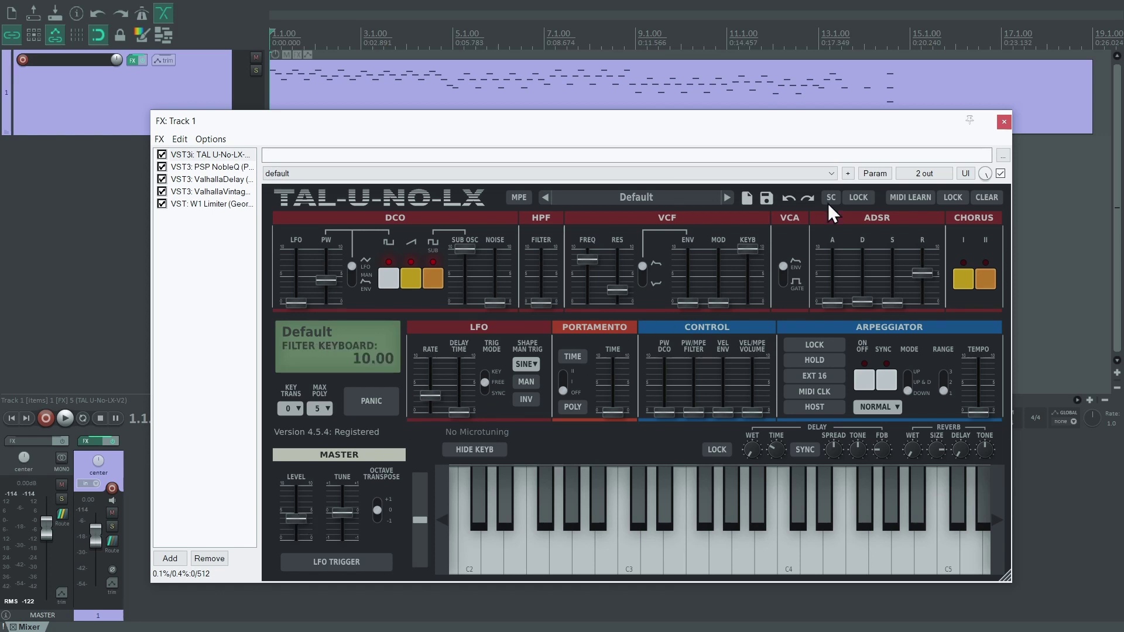
click(867, 172)
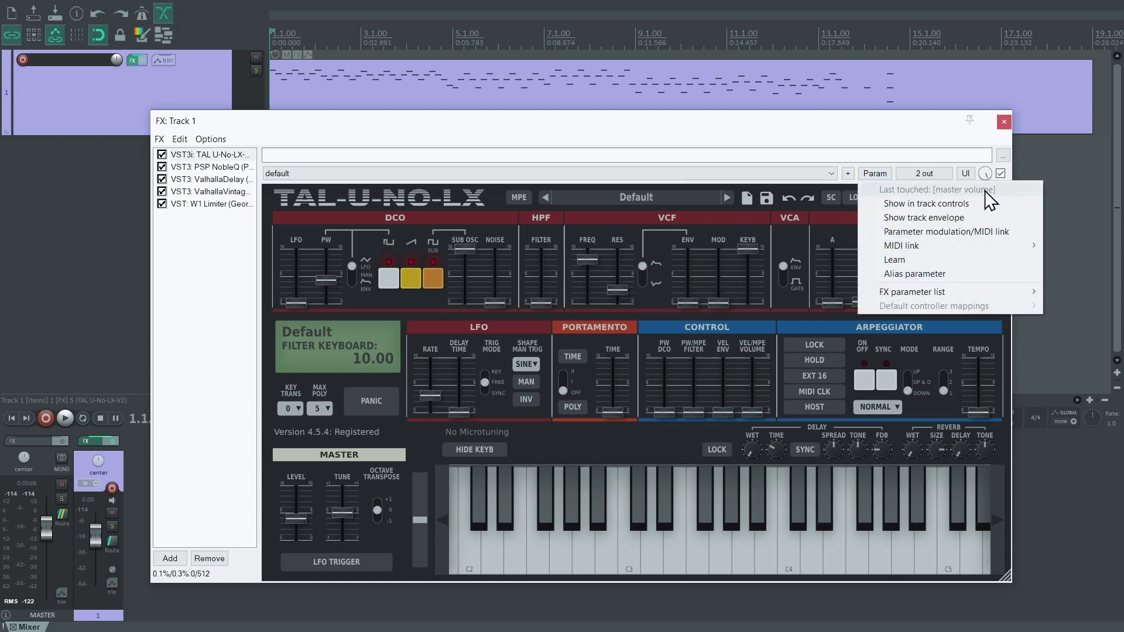
click(925, 258)
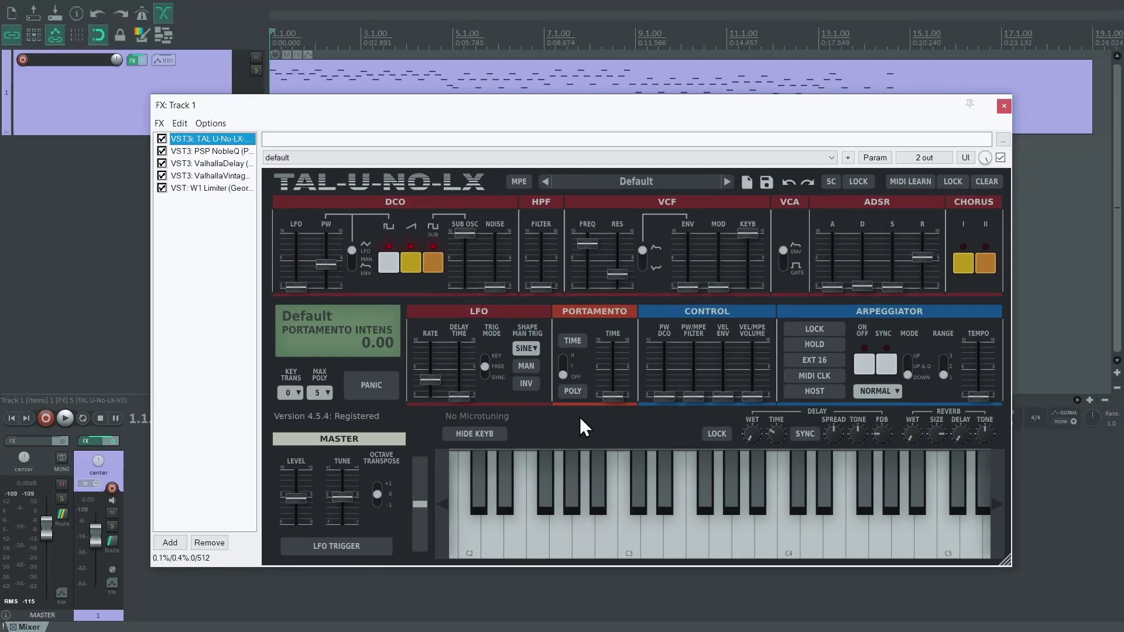
Step: Close the synth FX window and use Learn on the master volume row in the Envelopes window
key(Escape)
click(157, 61)
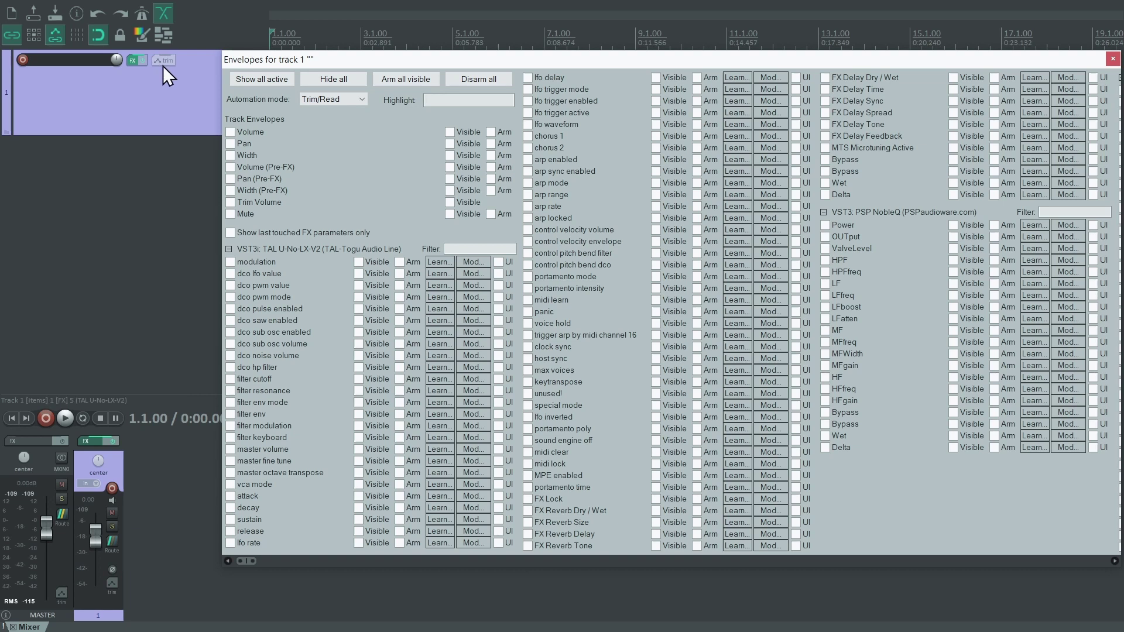
click(436, 449)
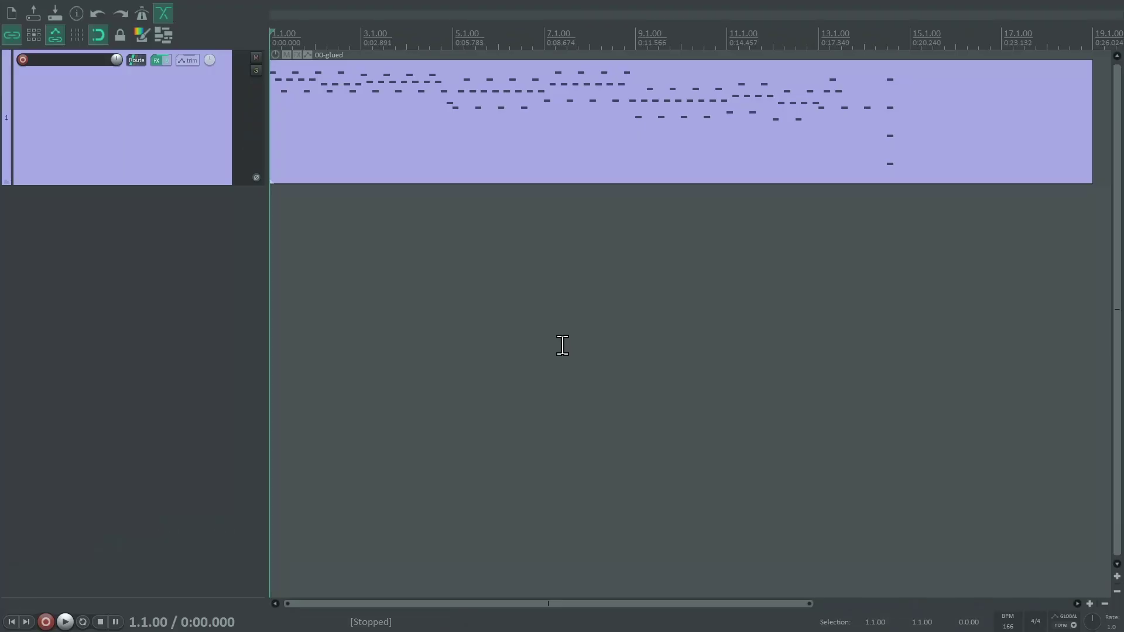
Step: Switch the synth track's automation mode to Latch
click(191, 57)
click(237, 360)
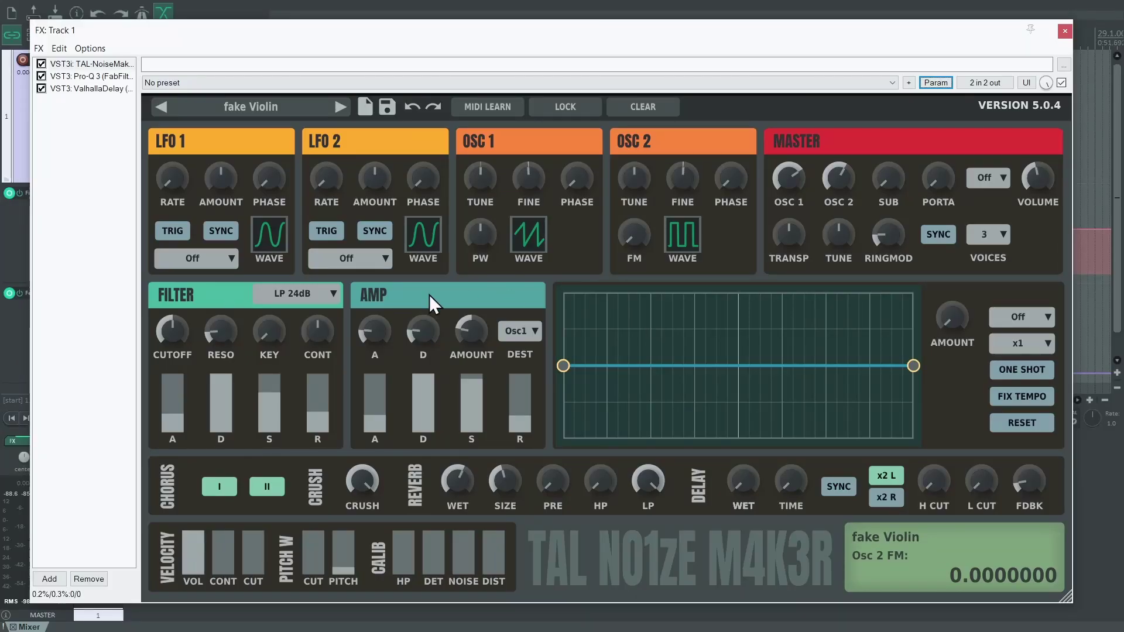
Step: Start MIDI learn for the TAL-NoiseMaker Filter Cutoff and the ValhallaDelay Feedback parameters
click(928, 83)
click(947, 169)
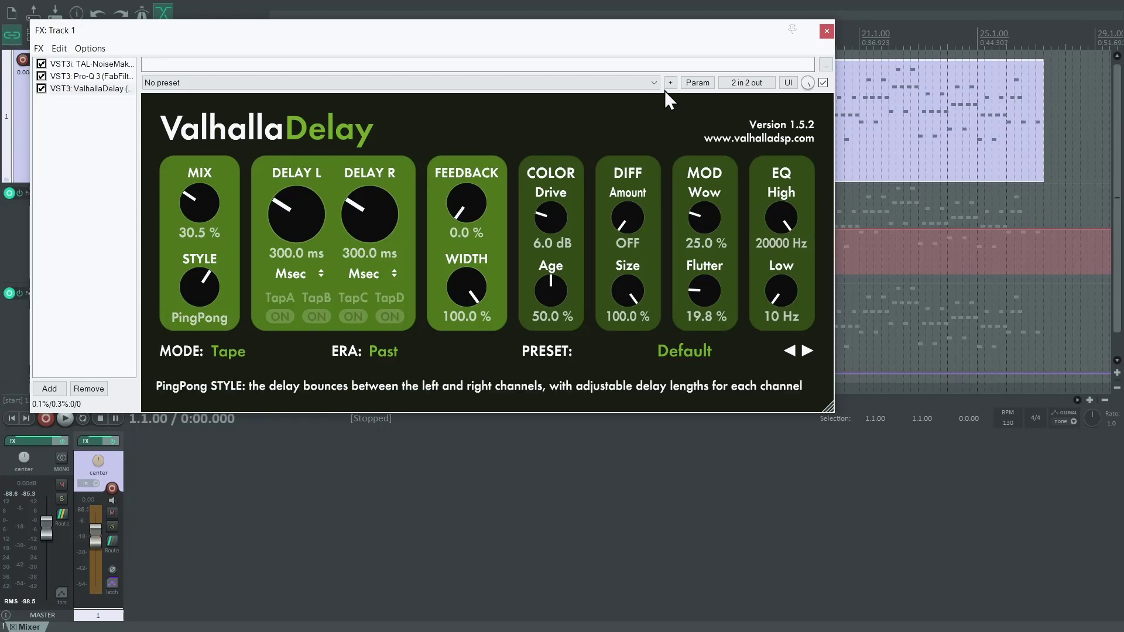
click(691, 84)
click(709, 169)
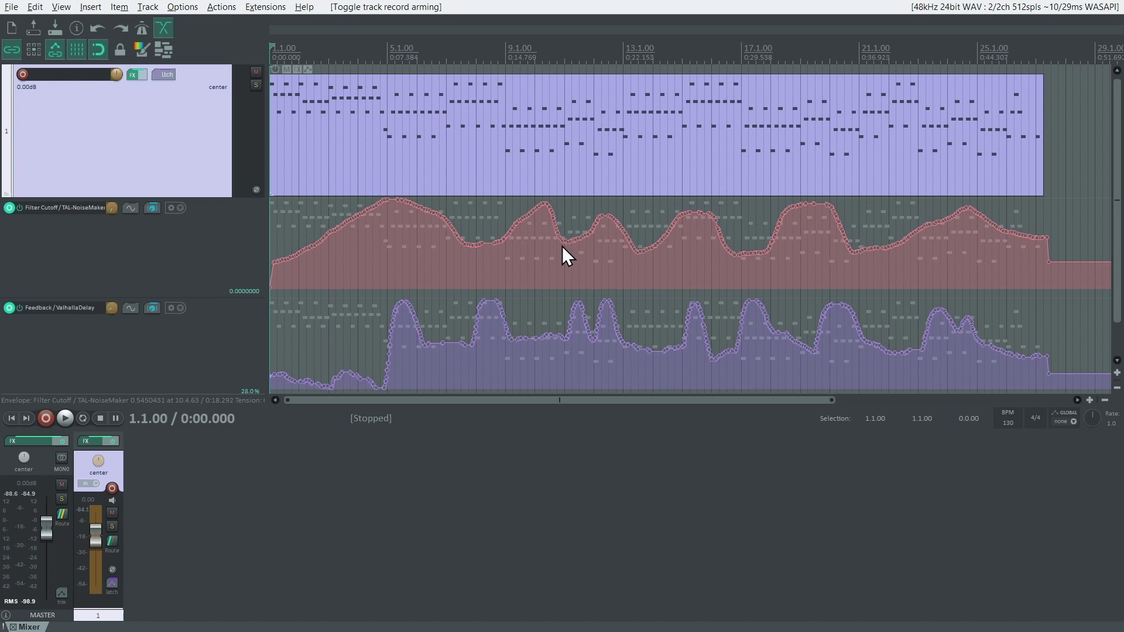
Step: Filter the action list by 'vol' and select 'Track: Set volume for last touched track'
click(234, 7)
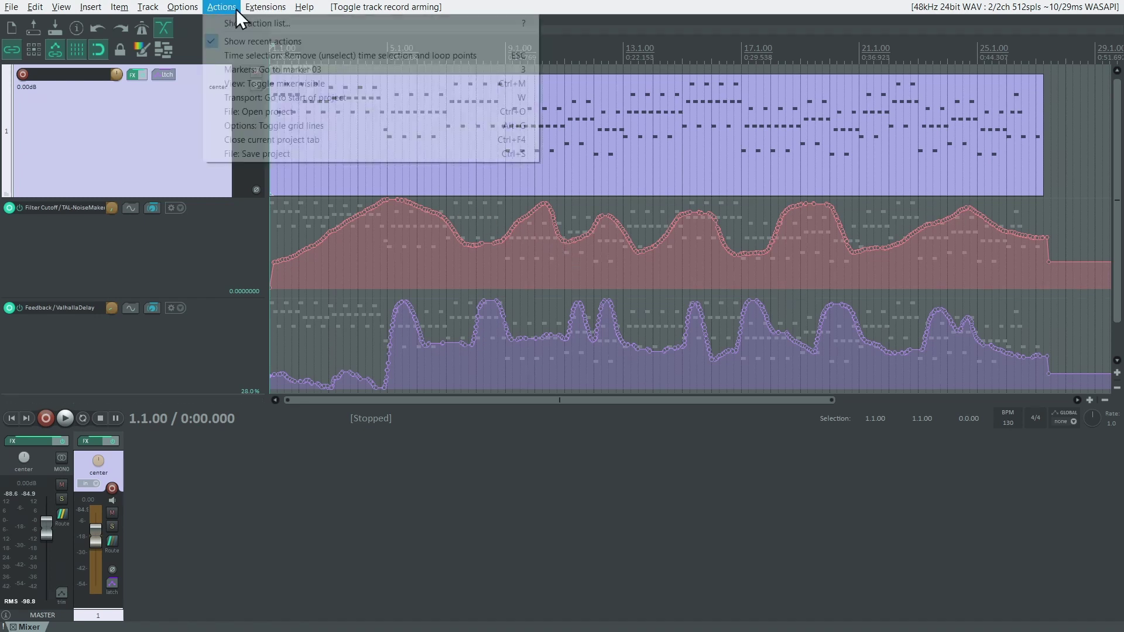
click(243, 20)
text(volume)
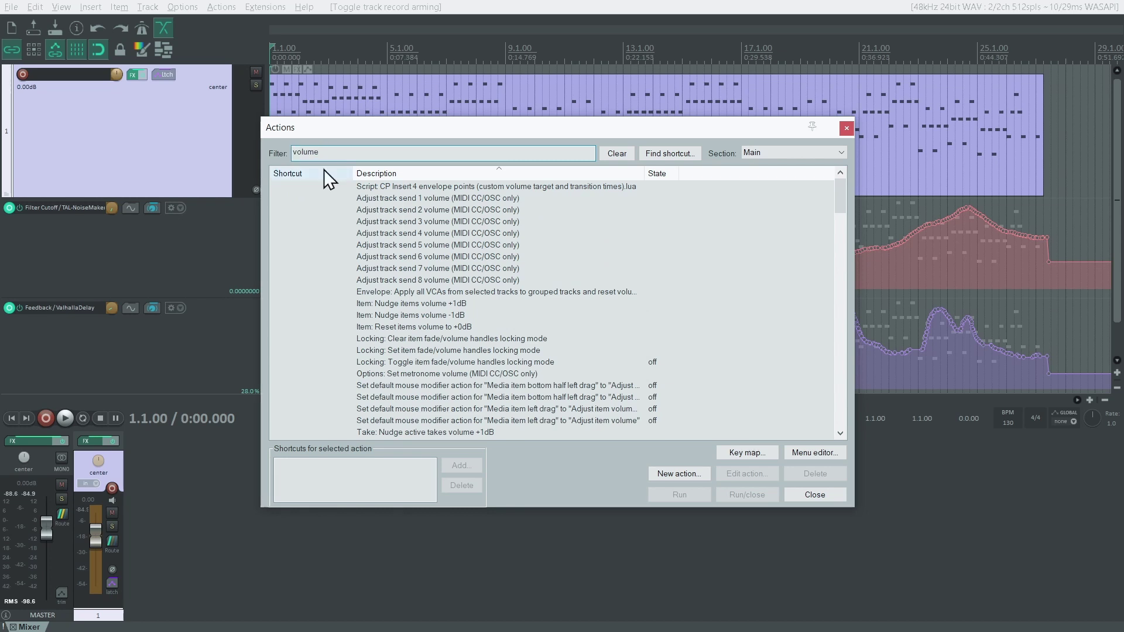
scroll(448, 346, down, 15)
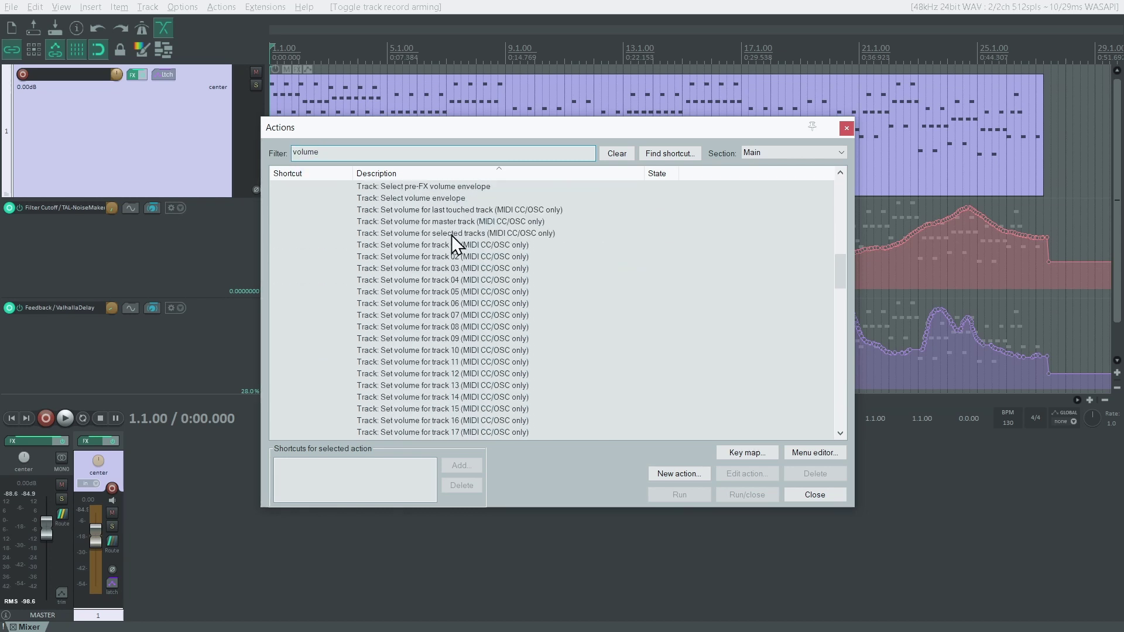
click(451, 234)
click(459, 209)
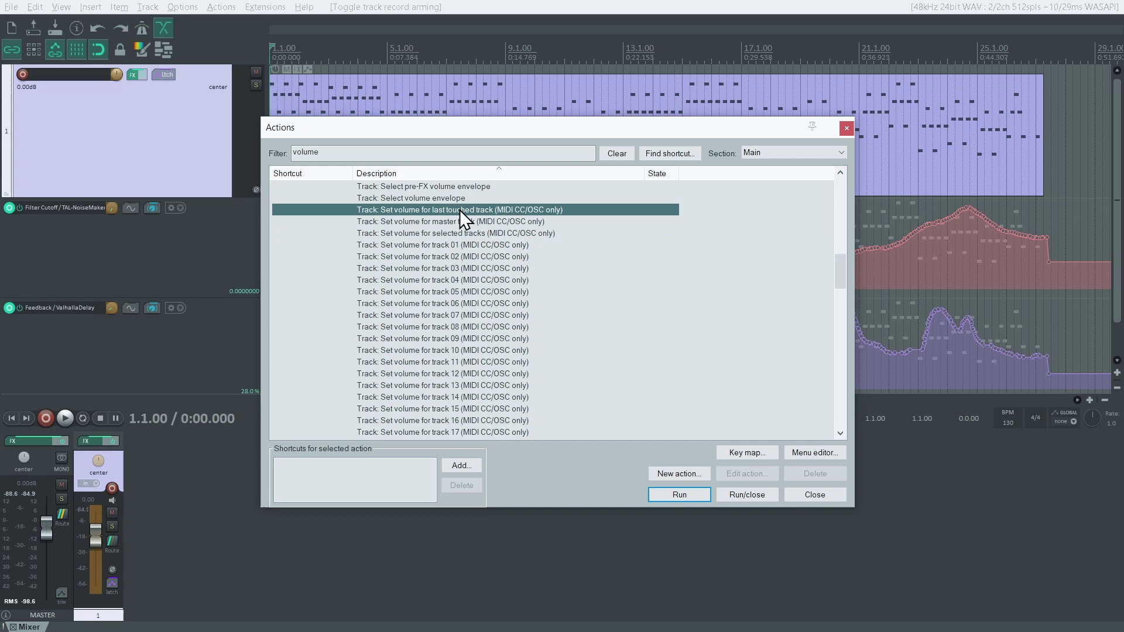